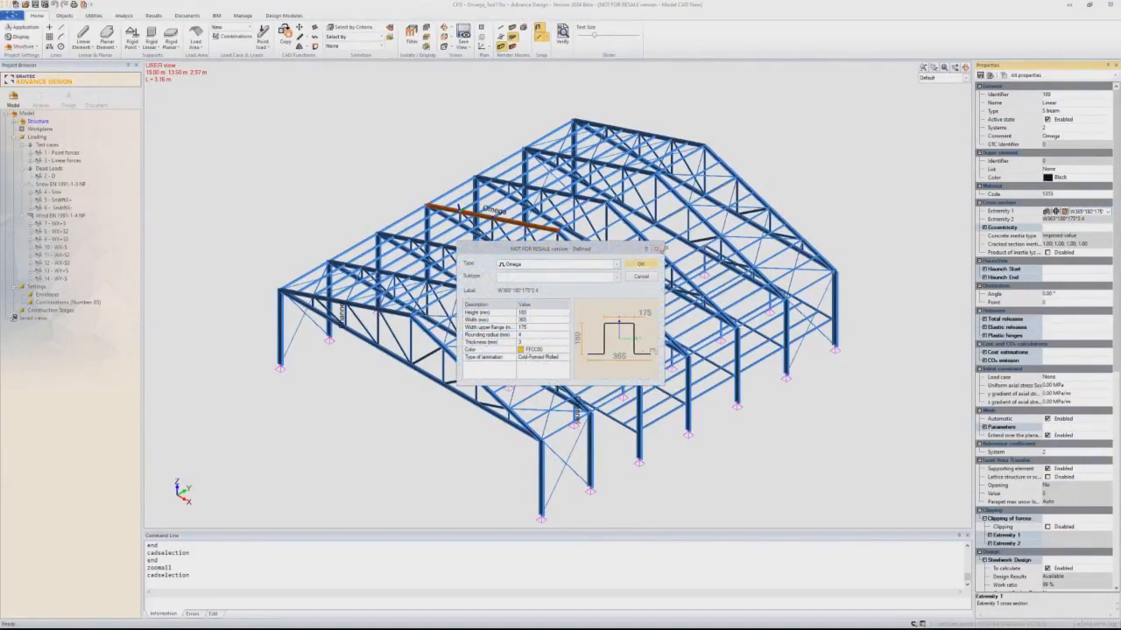
- Inspect the buckling length settings of the selected Omega chord, closing the cross-section definition and leaving all values as they are
click(652, 249)
scroll(1107, 400, down, 2)
scroll(1106, 400, down, 9)
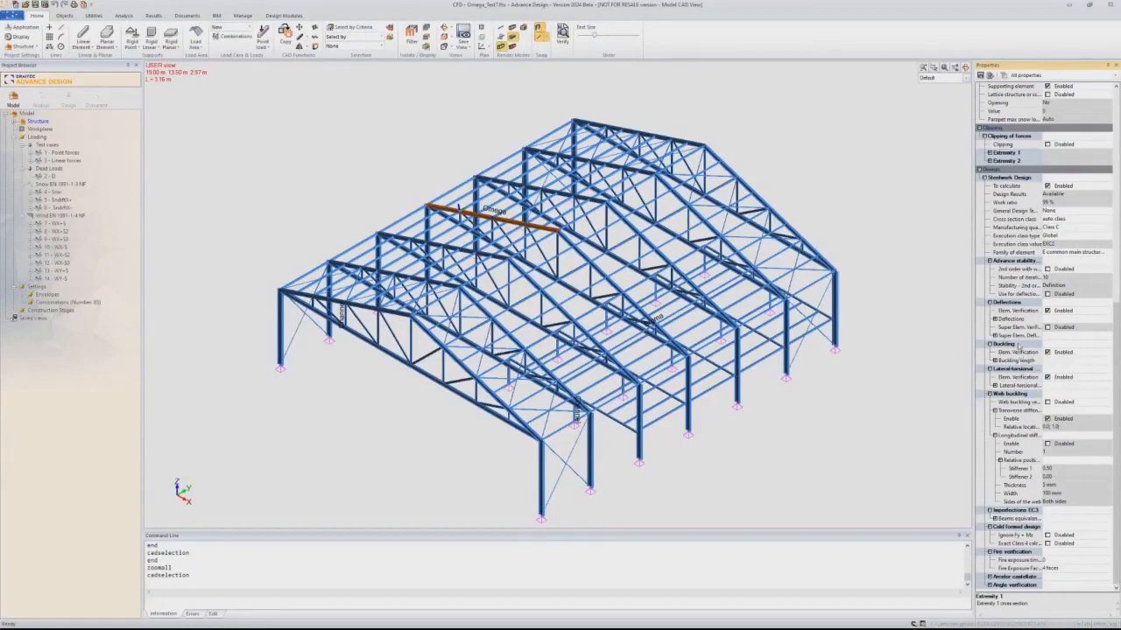
click(996, 361)
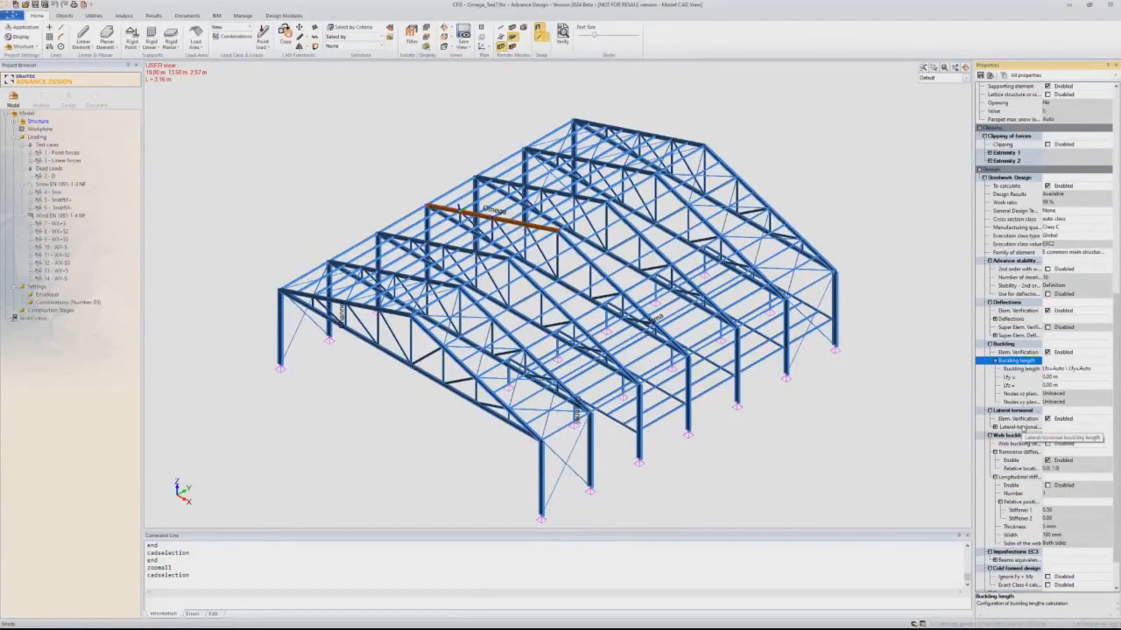
click(1045, 369)
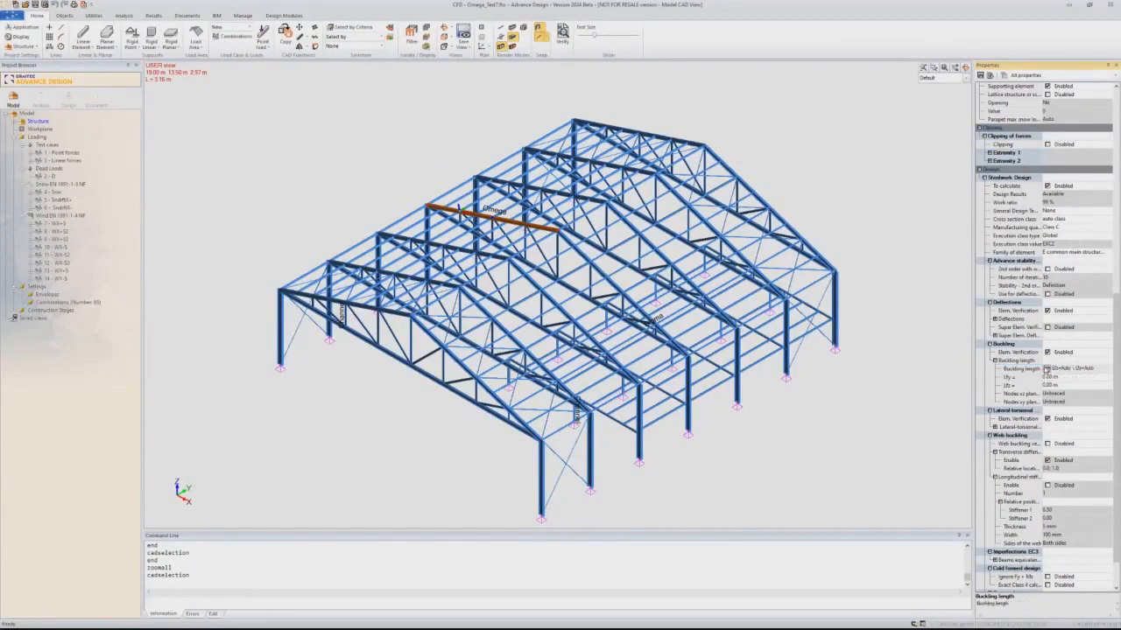
click(1047, 368)
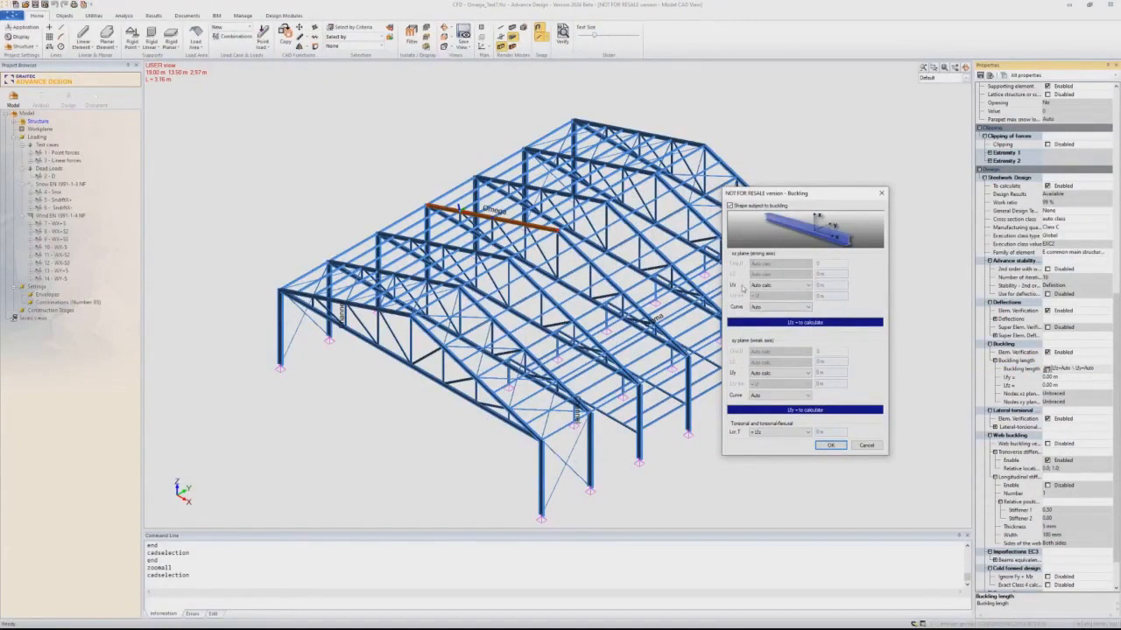
click(856, 448)
- Measure the spacing between adjacent vertical posts along the Omega chord
key(alt+z)
drag(410, 184, 603, 293)
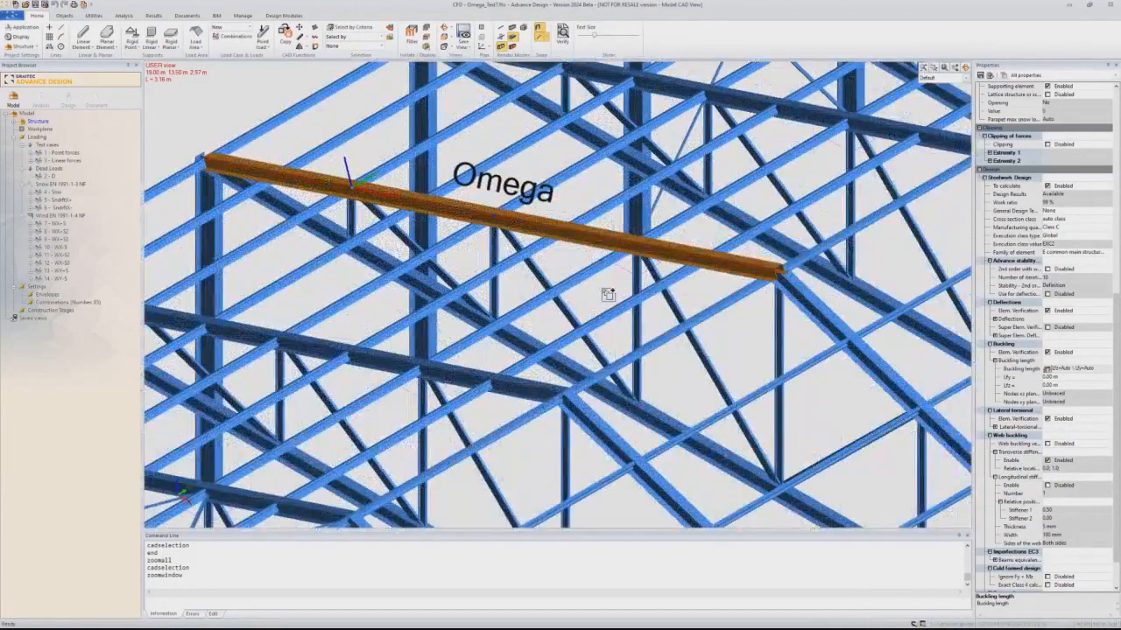
key(Escape)
click(781, 329)
click(631, 275)
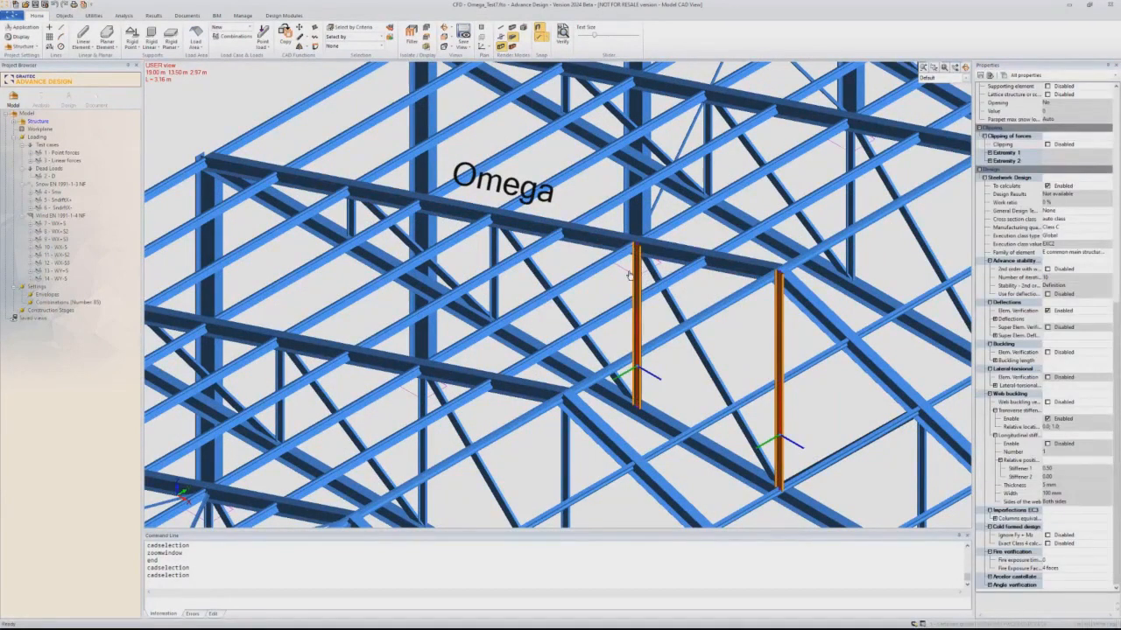
key(d)
click(636, 247)
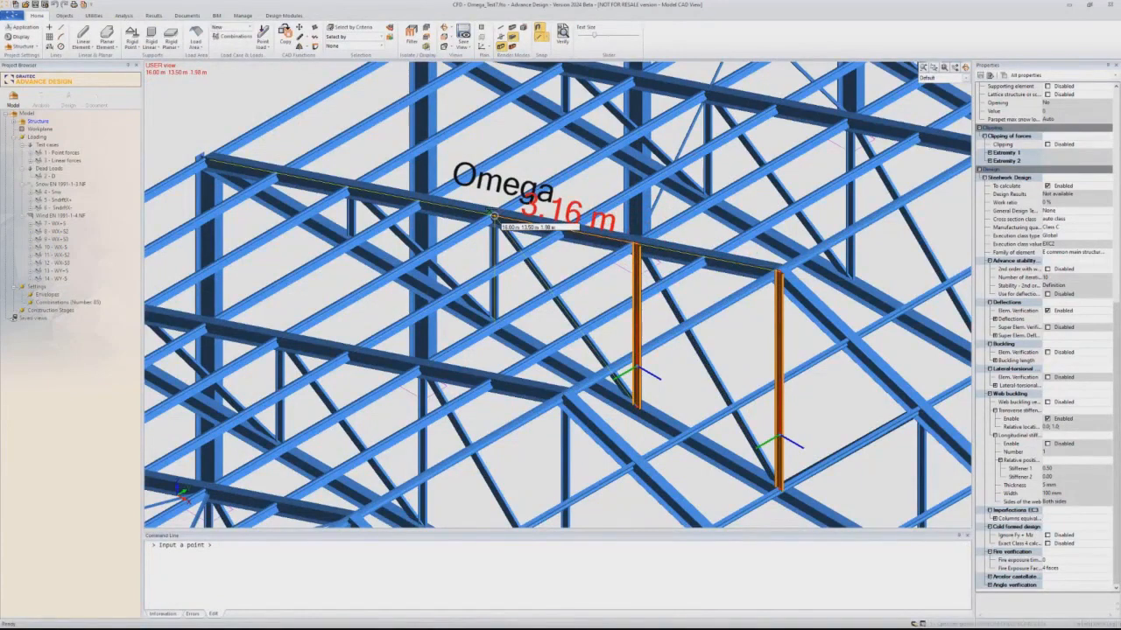
click(493, 216)
key(Escape)
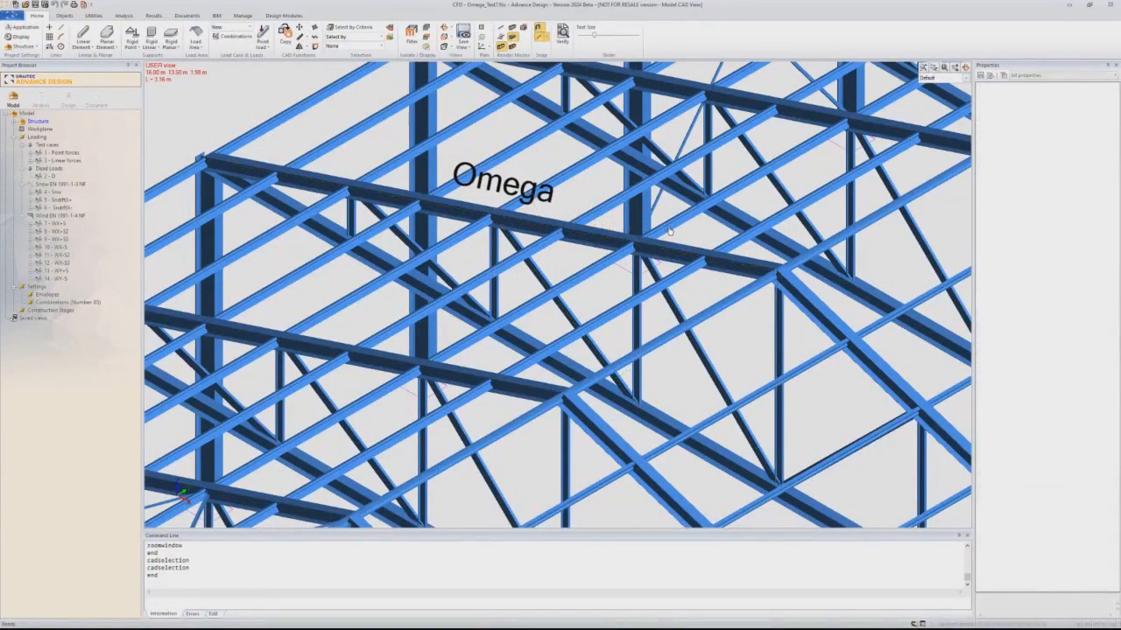
- Measure the spacing between adjacent purlins resting on the Omega chord
click(696, 216)
click(735, 245)
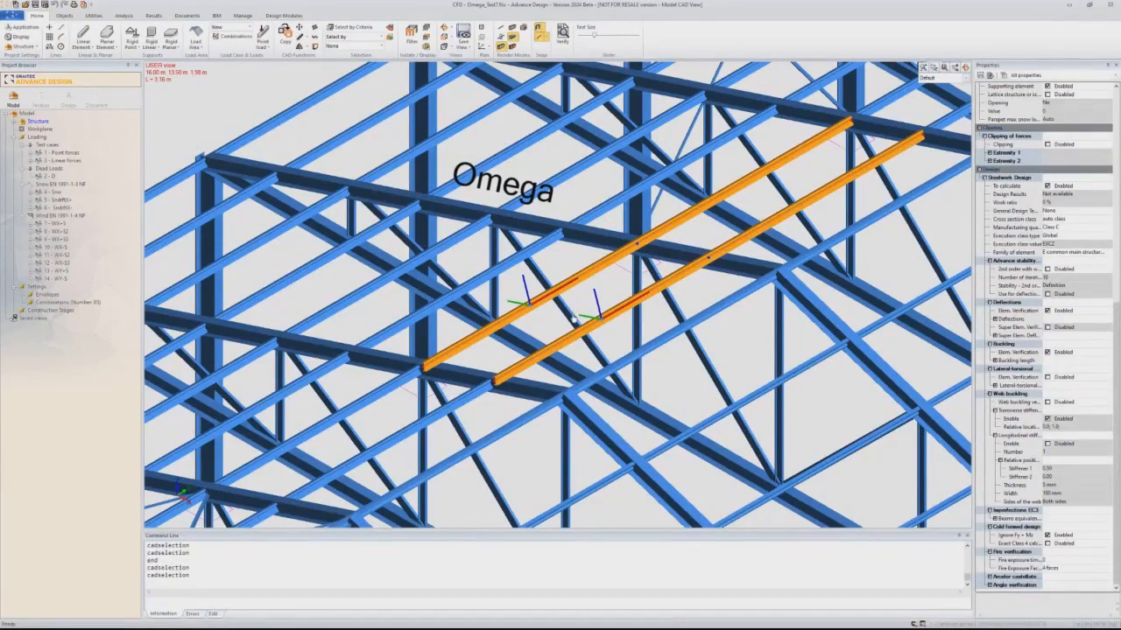
key(ctrl+c)
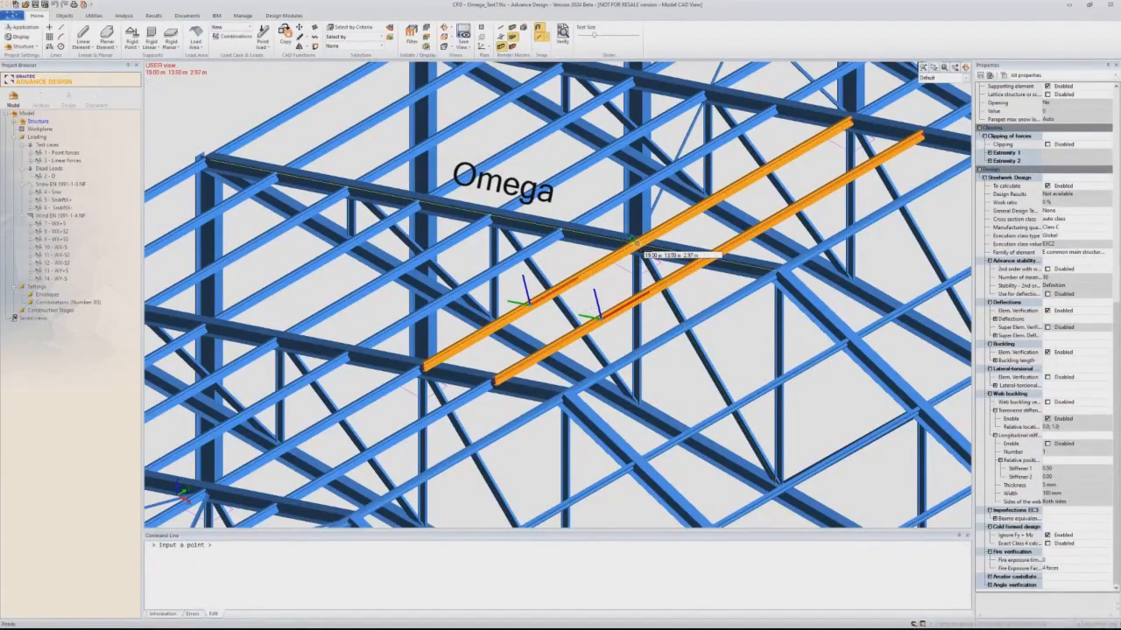
click(633, 241)
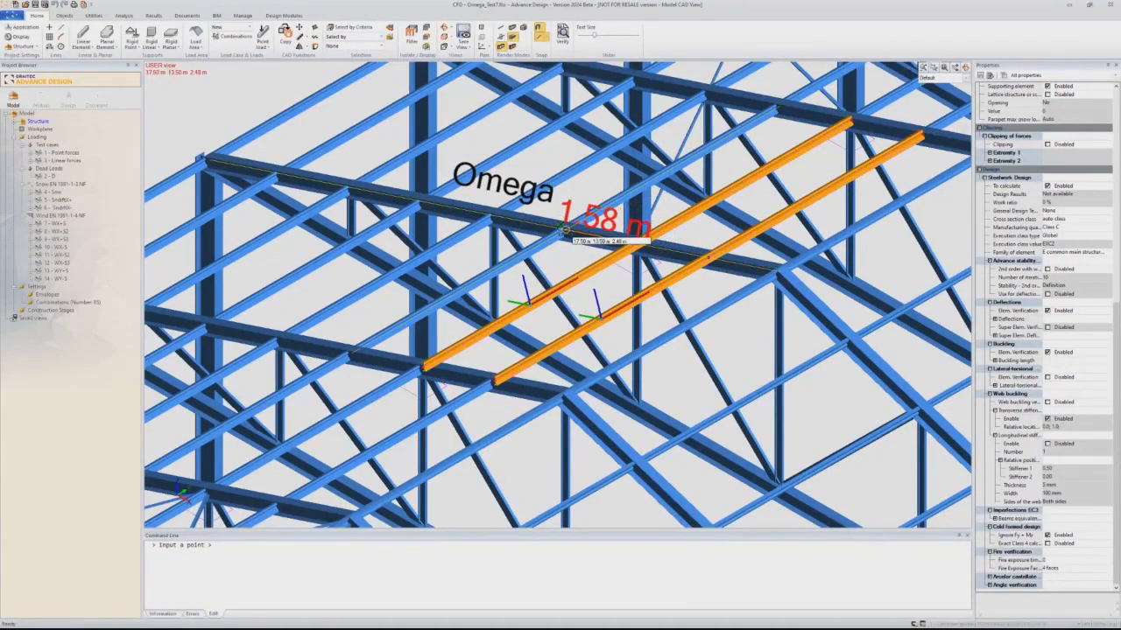
click(565, 230)
key(Escape)
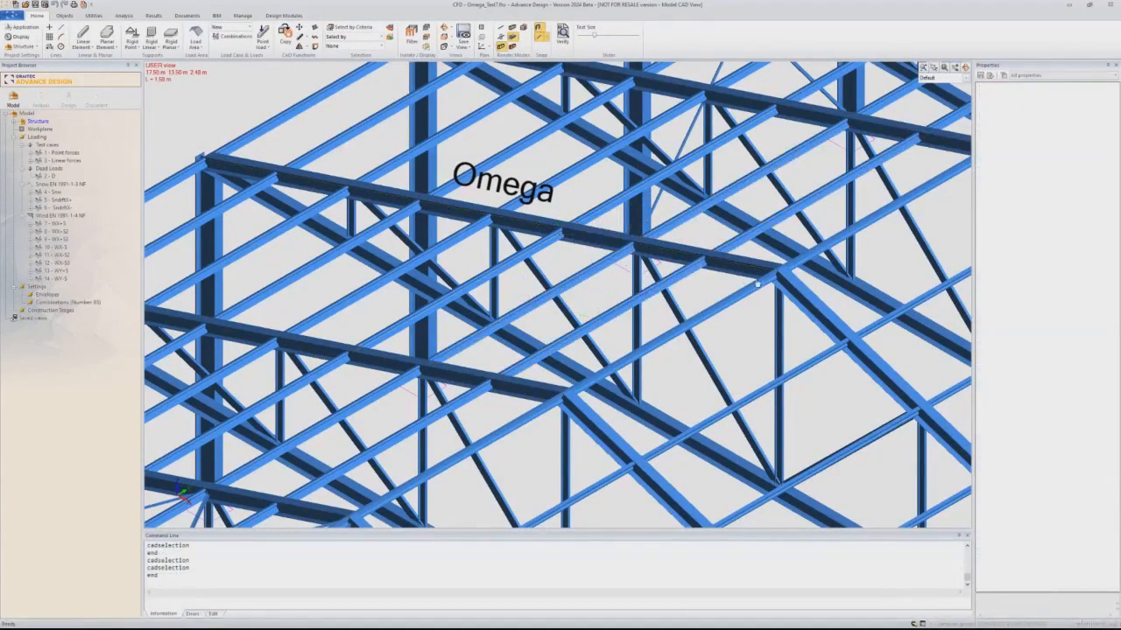
- Check the distance from the Omega chord's ridge-side end to the nearest vertical post
click(756, 265)
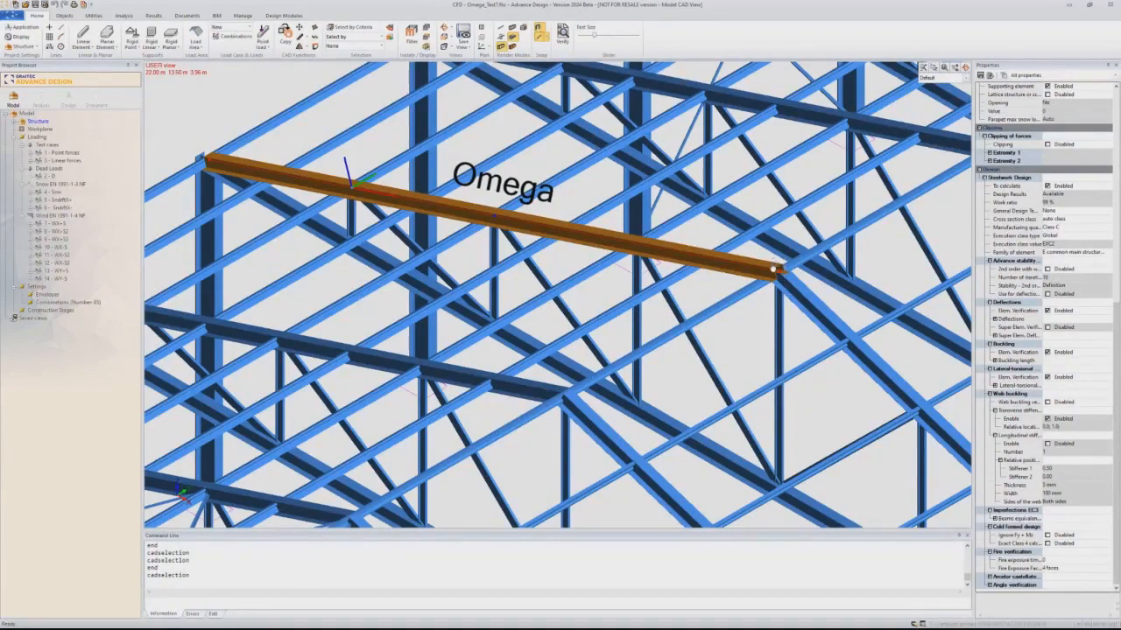
click(773, 269)
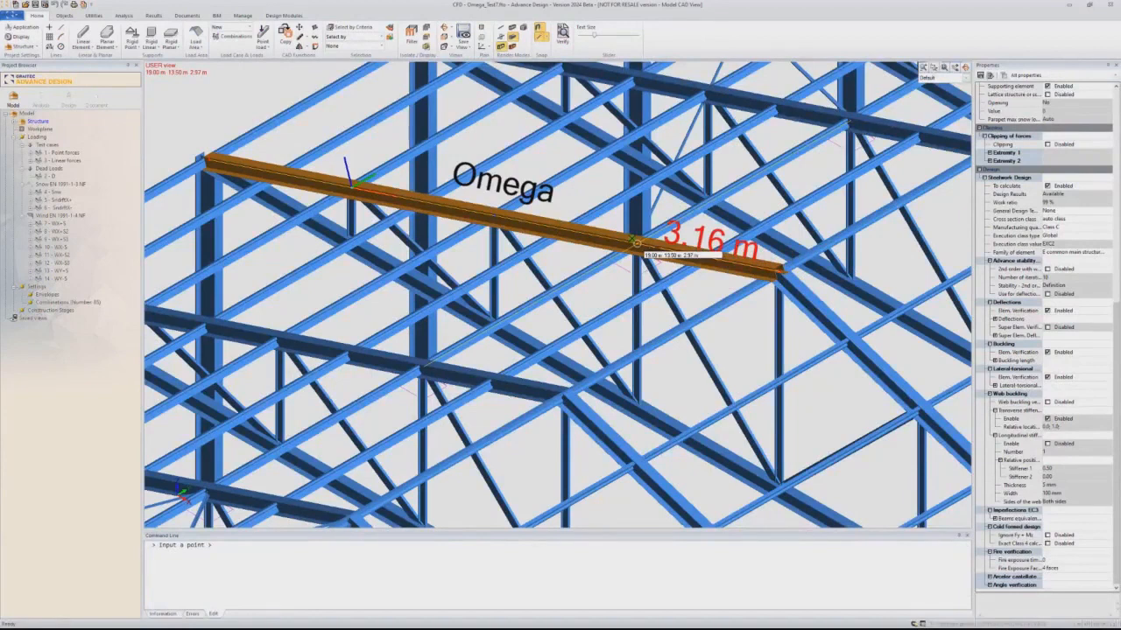
key(Escape)
key(Escape)
- Set the Omega chord's buckling length in the xz plane (strong axis) to an imposed value of 3.16 m
click(760, 269)
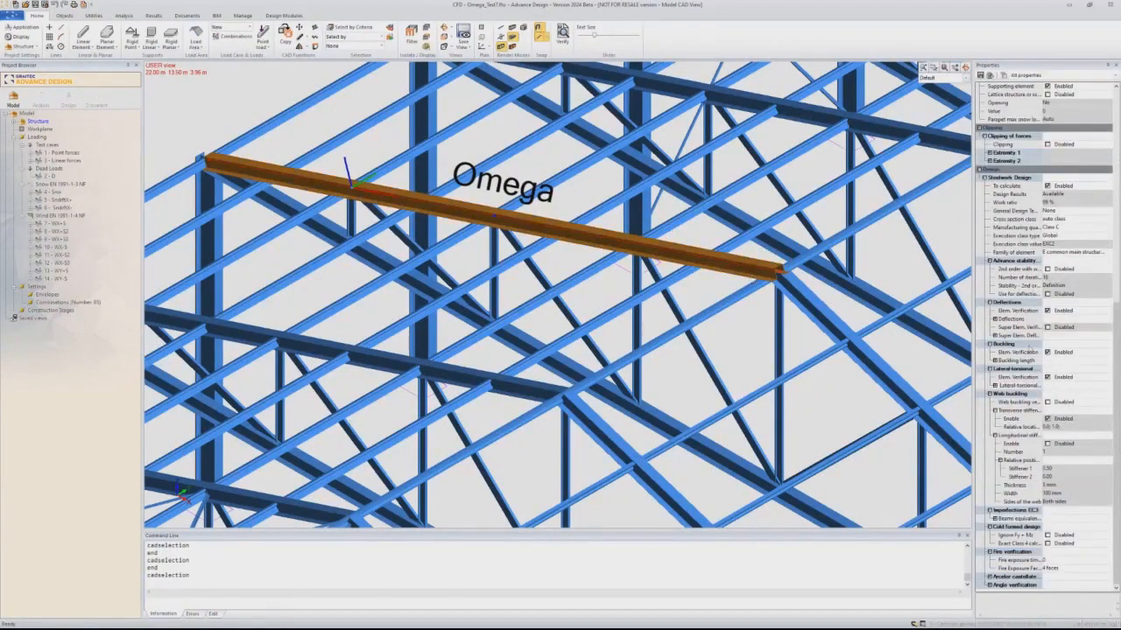
double_click(1007, 361)
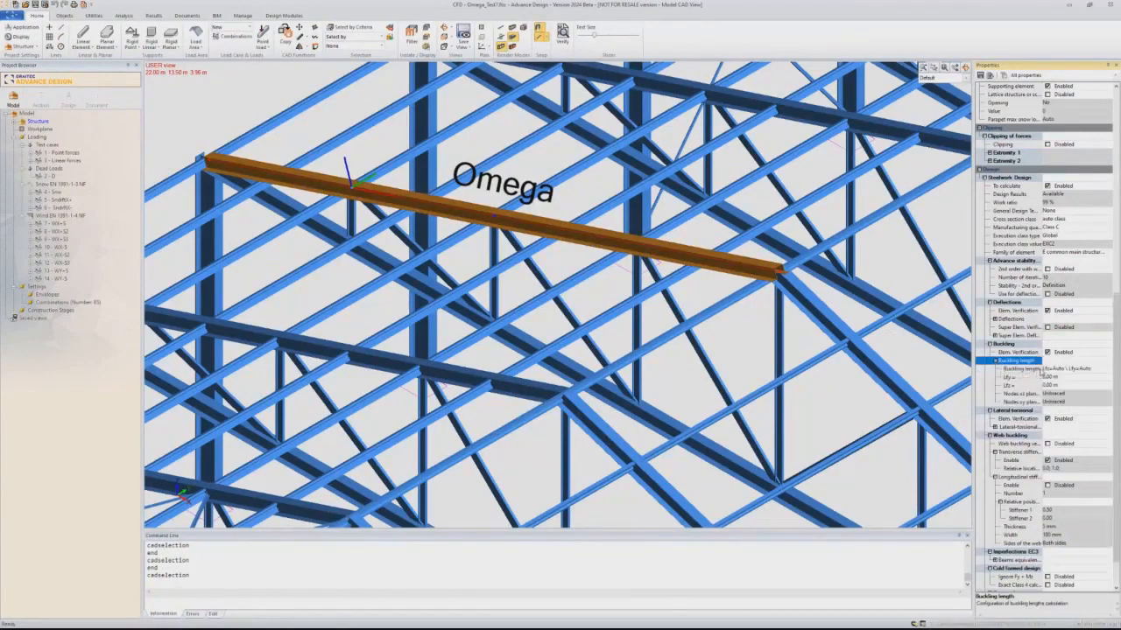
click(1046, 369)
click(536, 276)
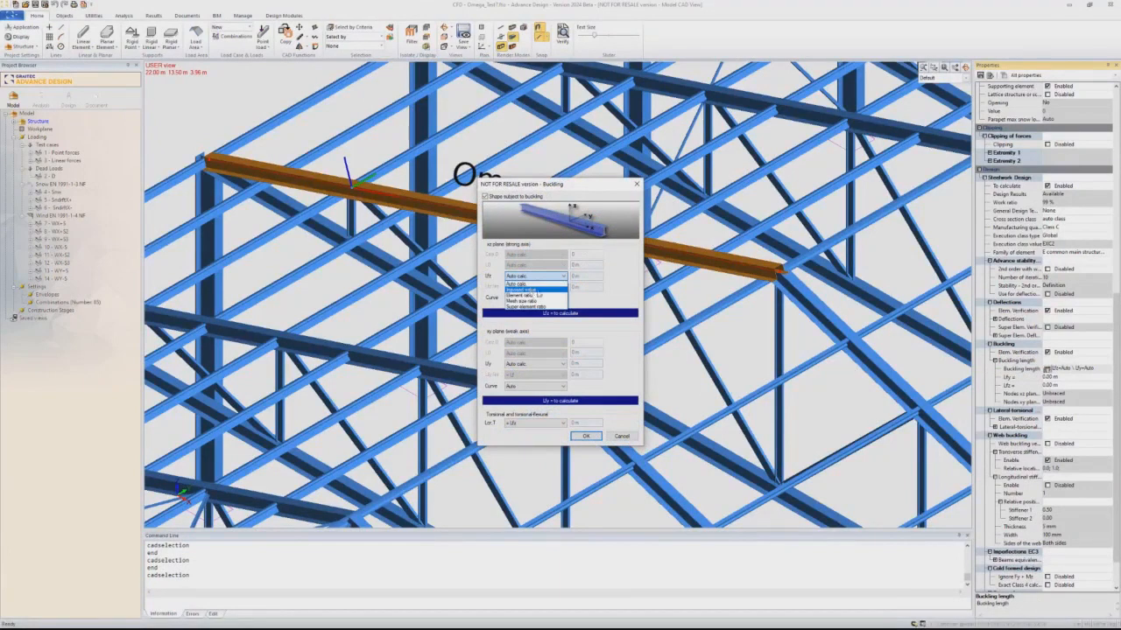
click(531, 291)
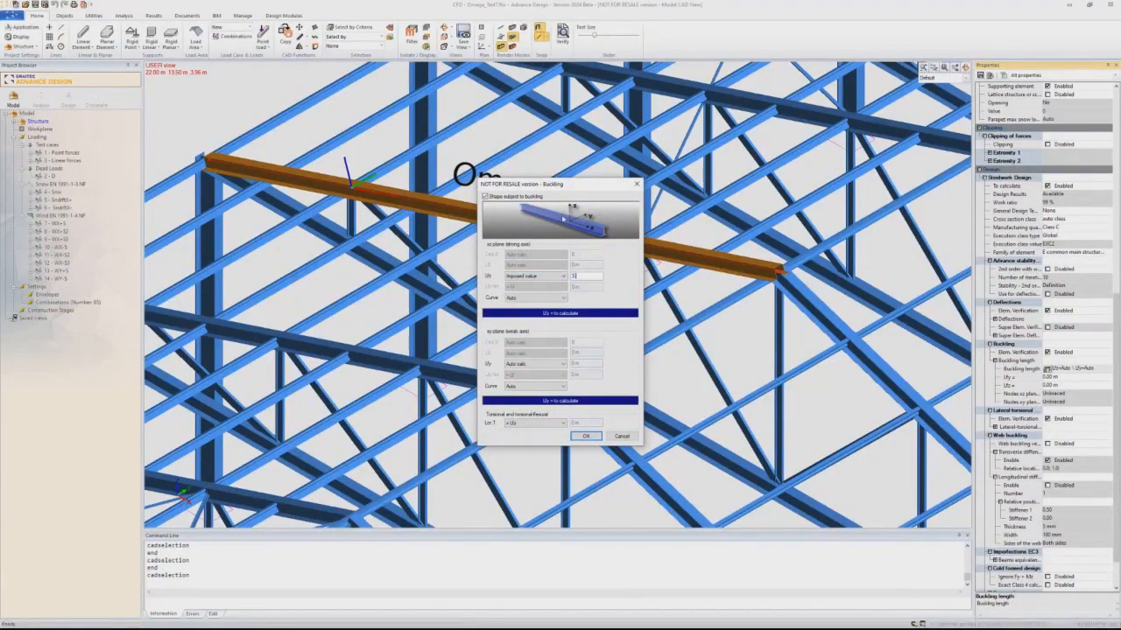
- Impose a buckling length of 1.58 m in the xy plane (weak axis) and 3.16 m for torsional and torsional-flexural buckling
click(537, 368)
click(531, 378)
click(517, 424)
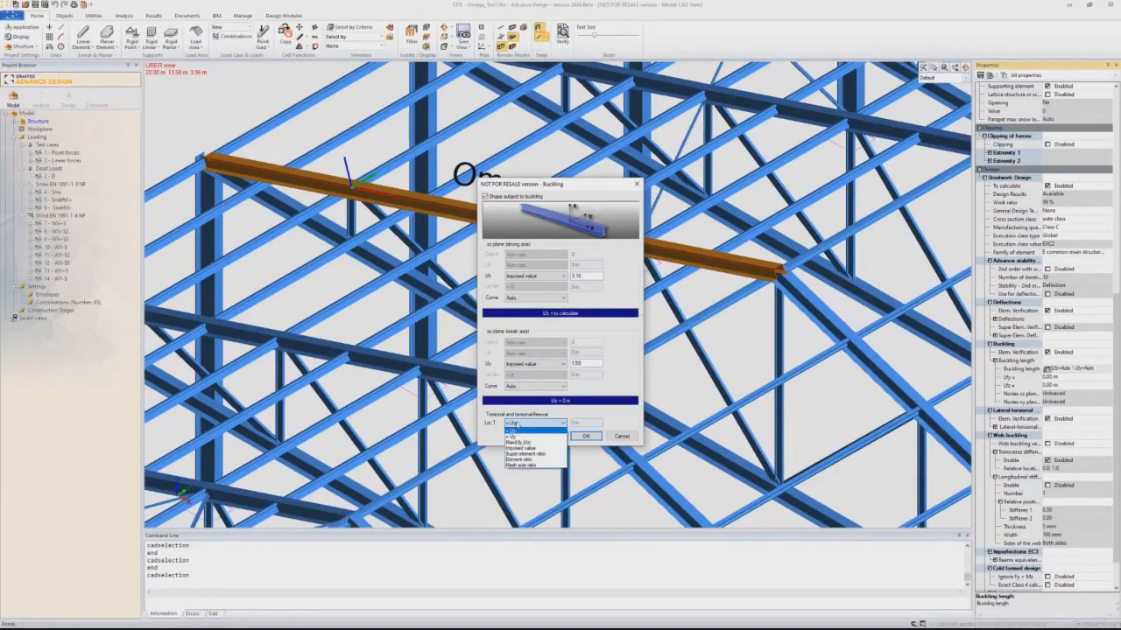
click(523, 448)
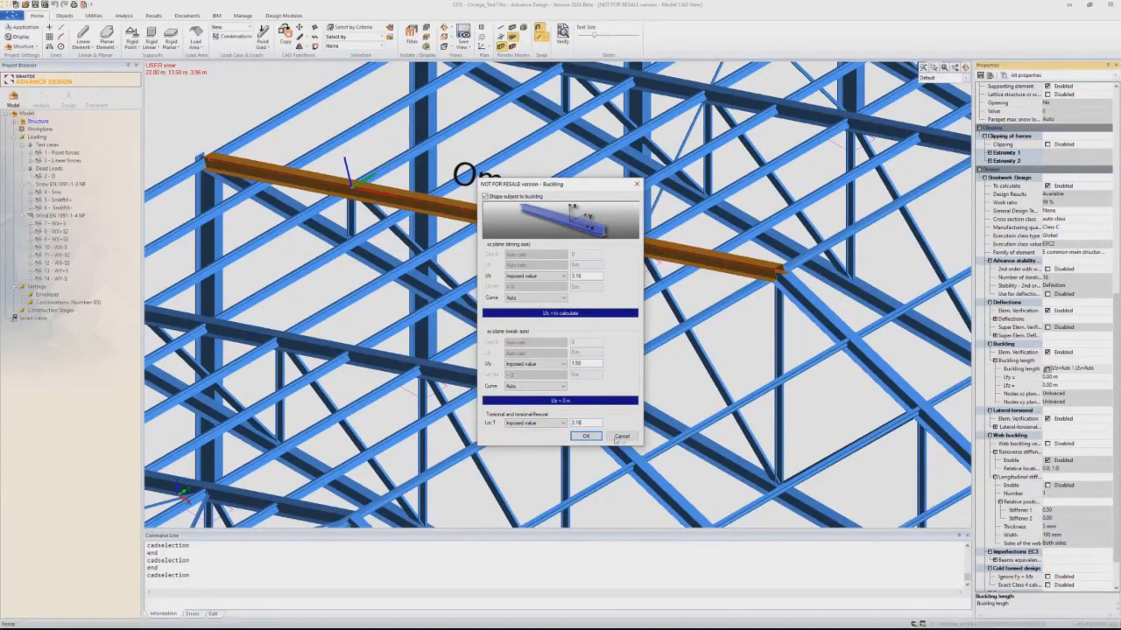
click(585, 436)
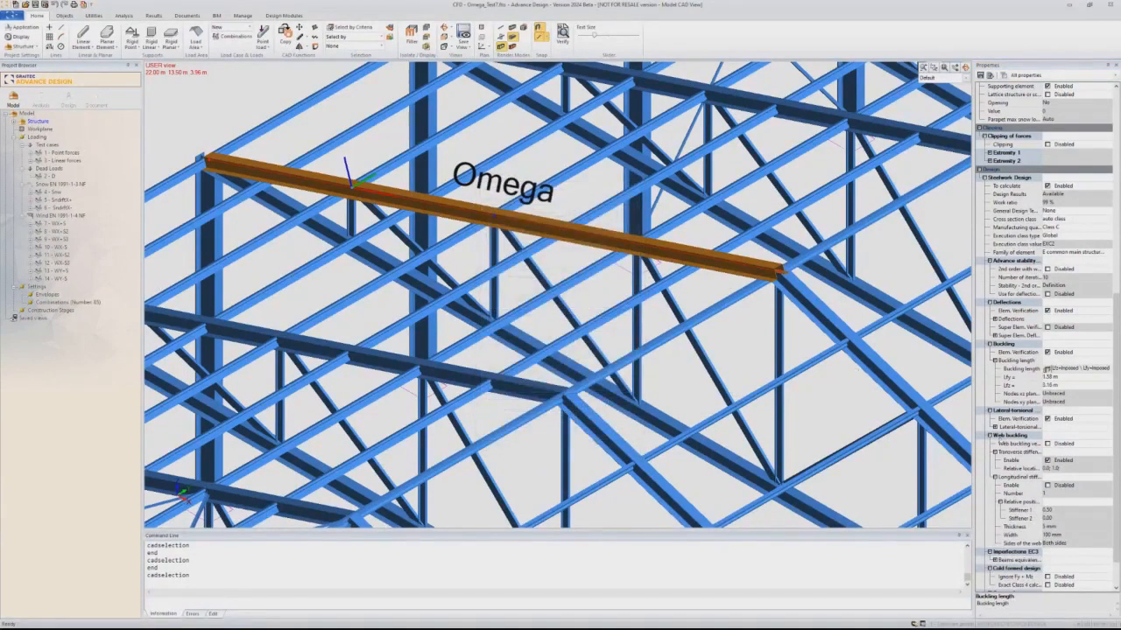
- Open the Omega chord's lateral-torsional buckling settings and view the calculation options for the C3 coefficient
click(994, 427)
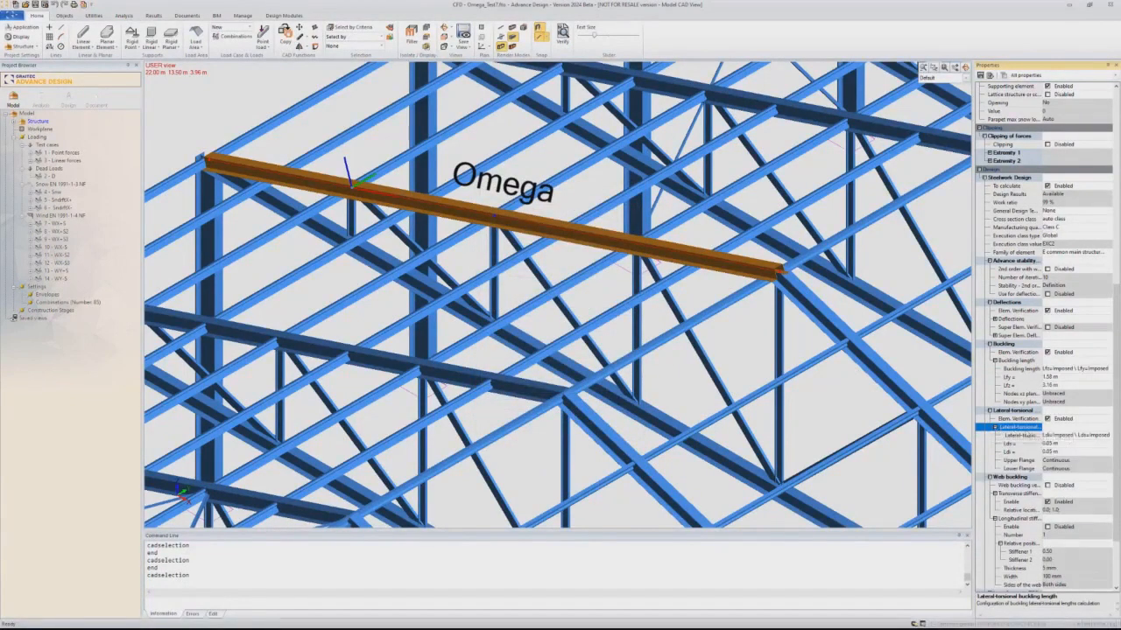
click(1042, 435)
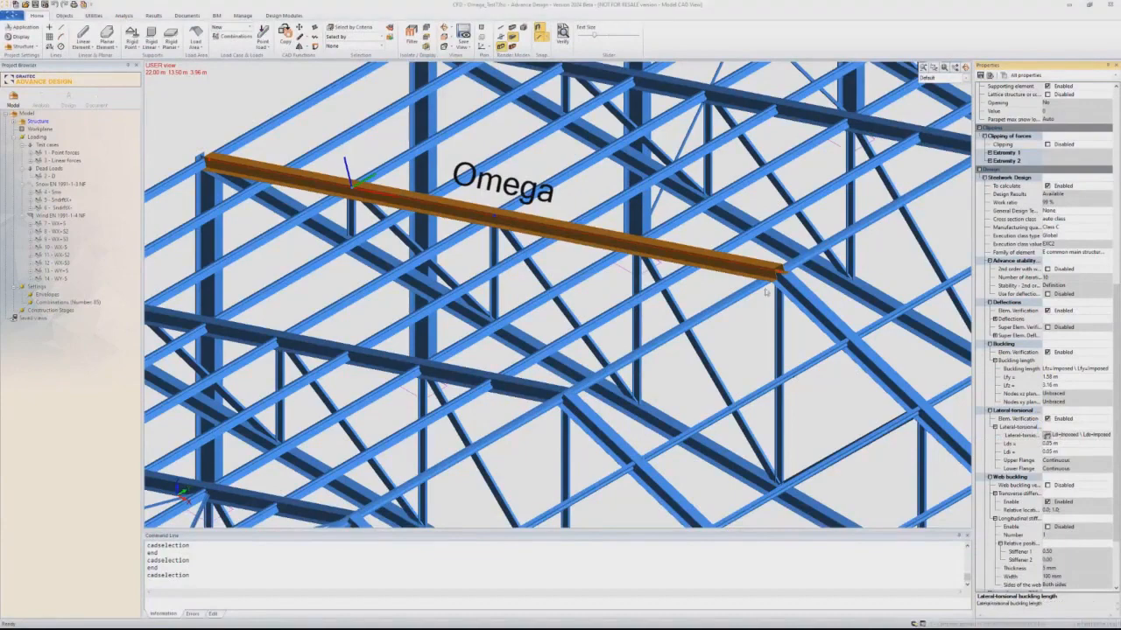
drag(552, 140, 227, 198)
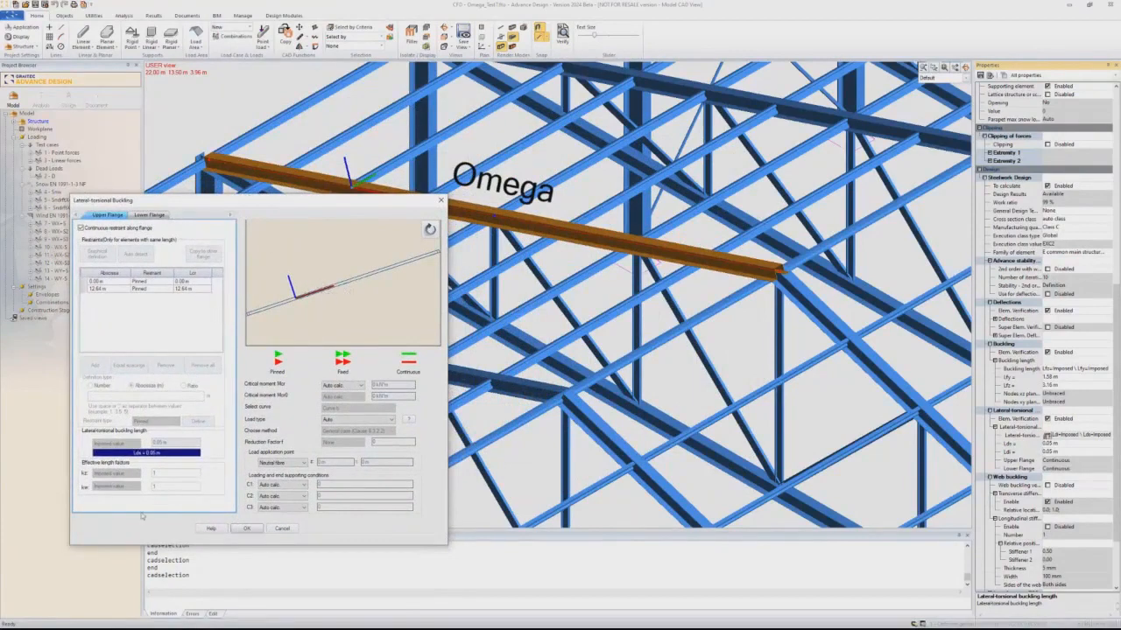
click(276, 508)
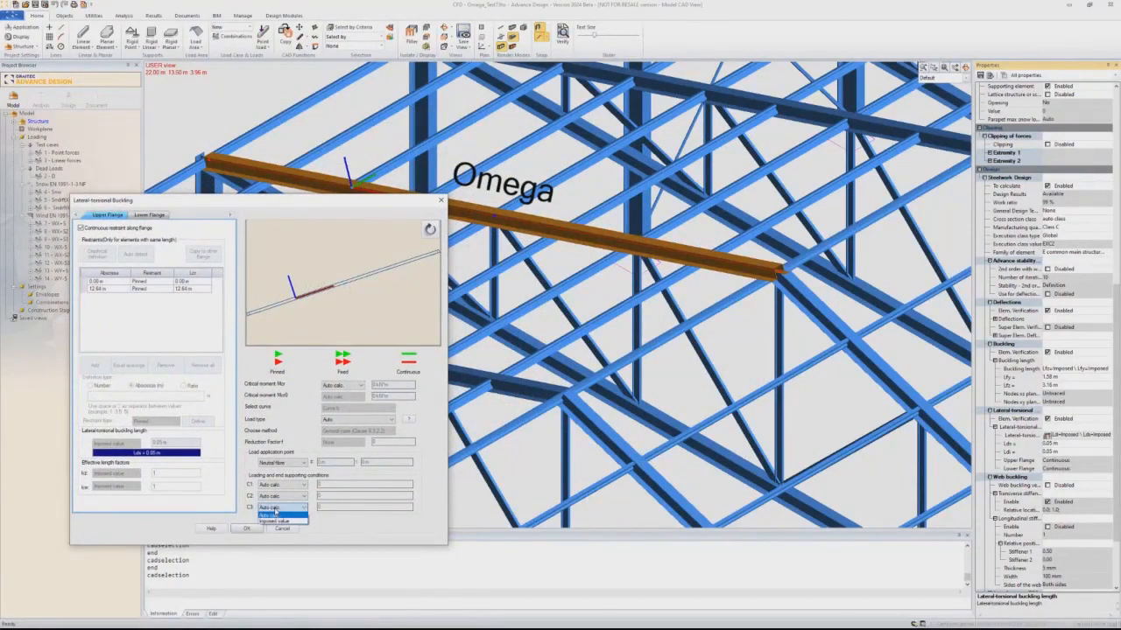
click(345, 261)
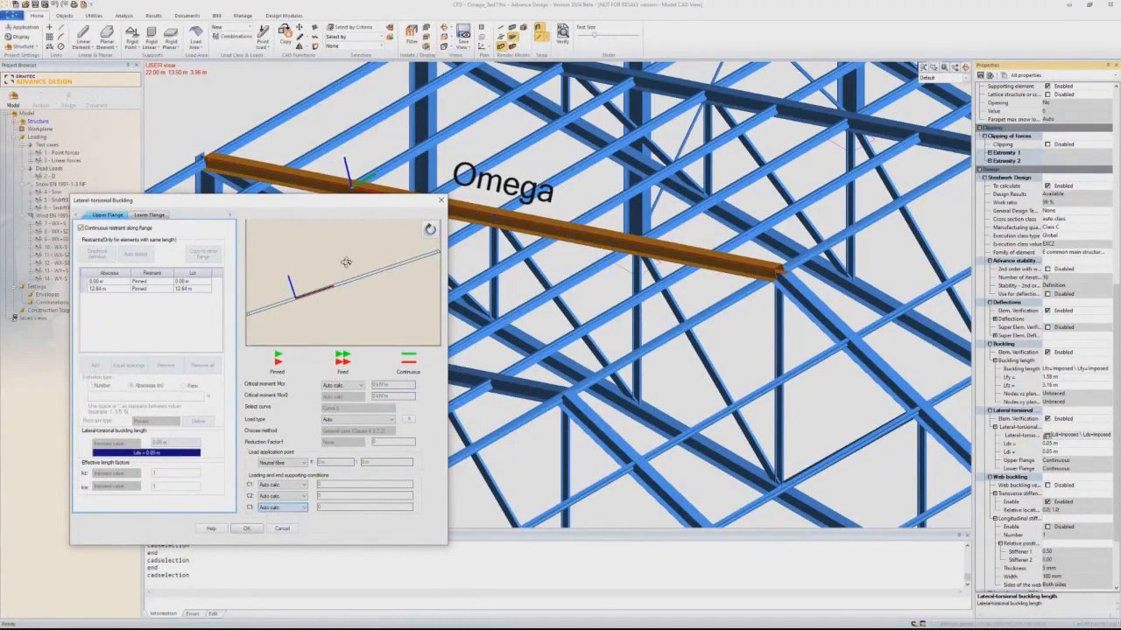
- Check the continuous restraint option on the upper and lower flanges, keep it enabled on both, and accept the lateral-torsional settings
click(111, 231)
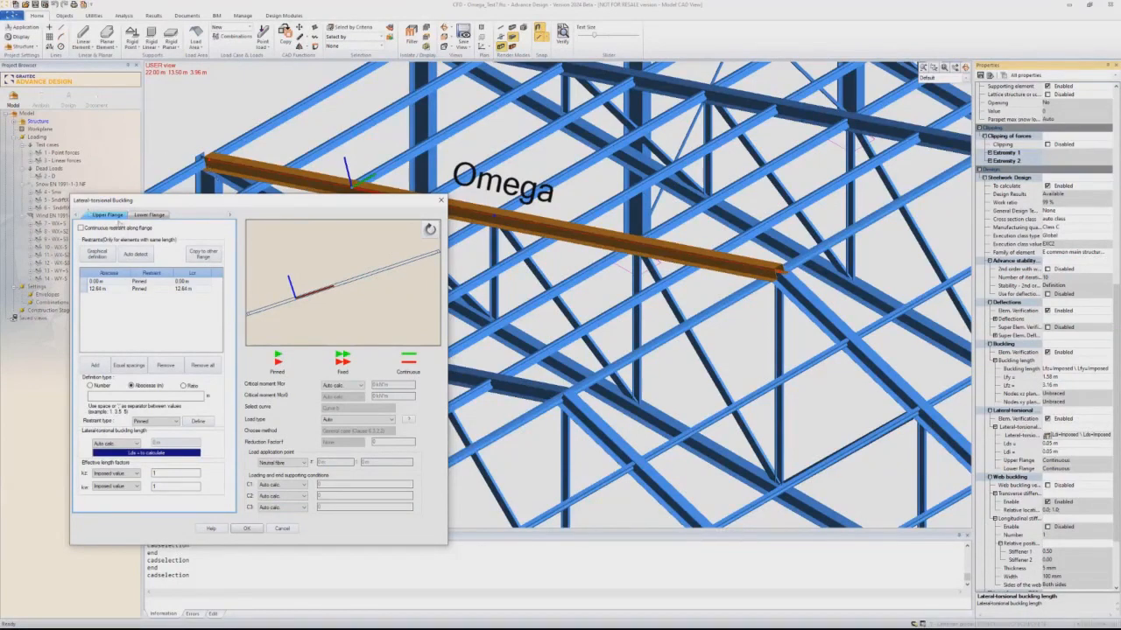
click(81, 227)
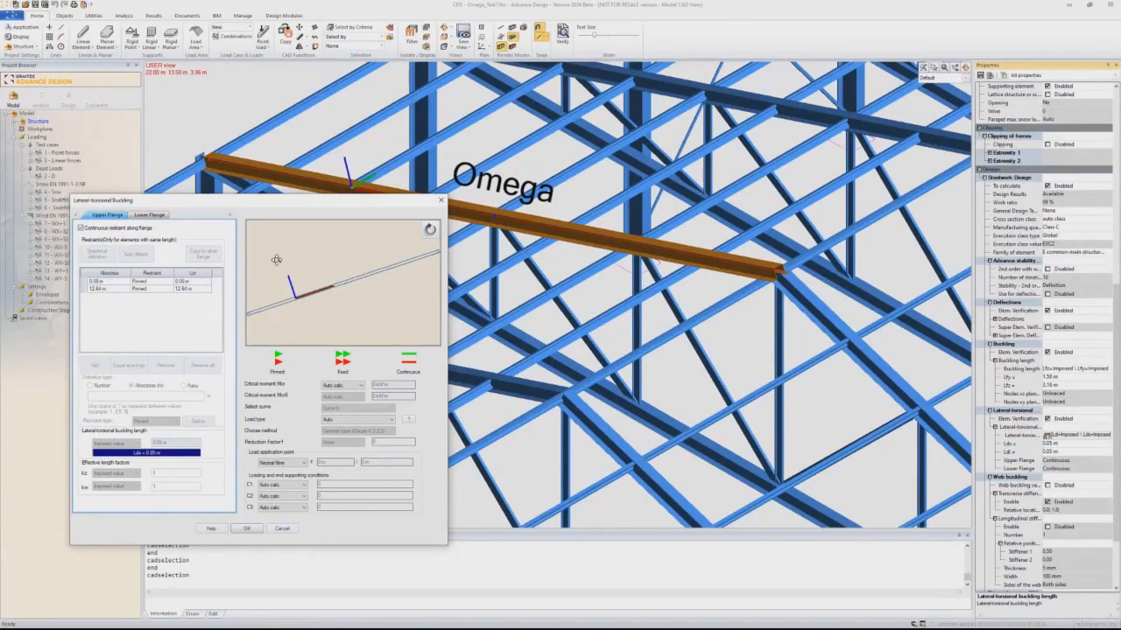
click(146, 216)
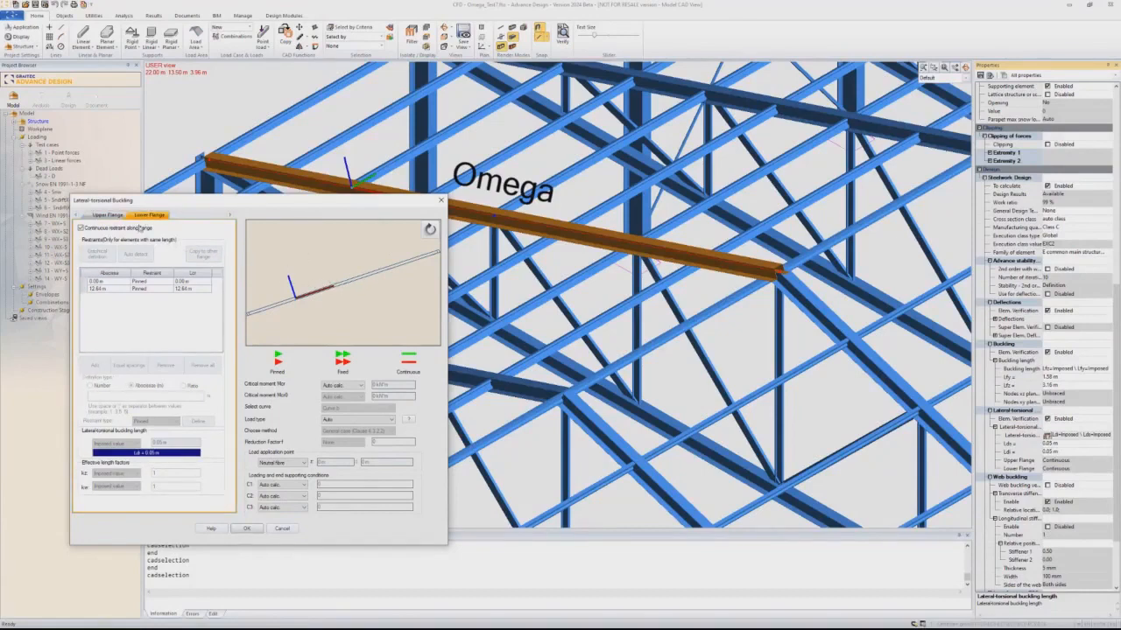
click(246, 529)
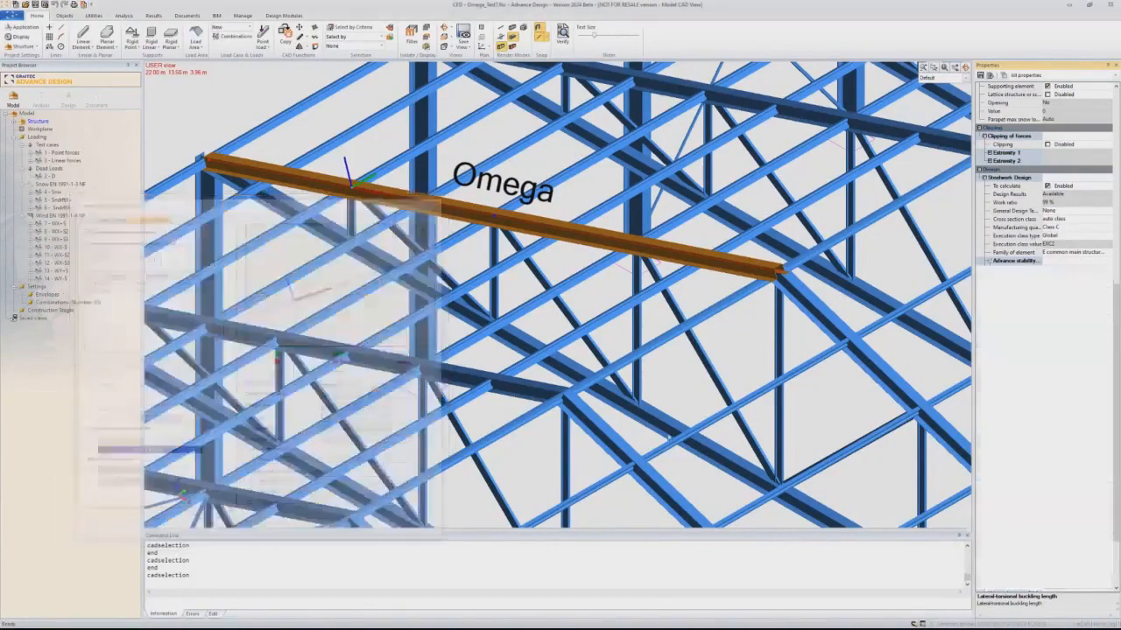
click(1048, 420)
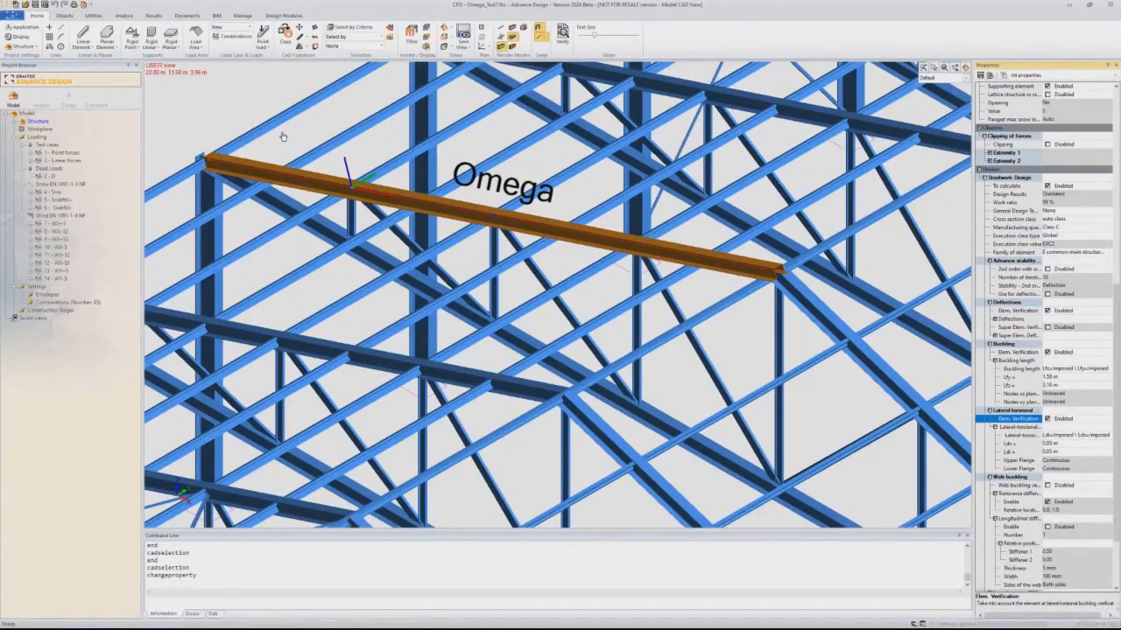
- Switch to the analysis model, select the Omega chord and run the steel design calculation
click(44, 98)
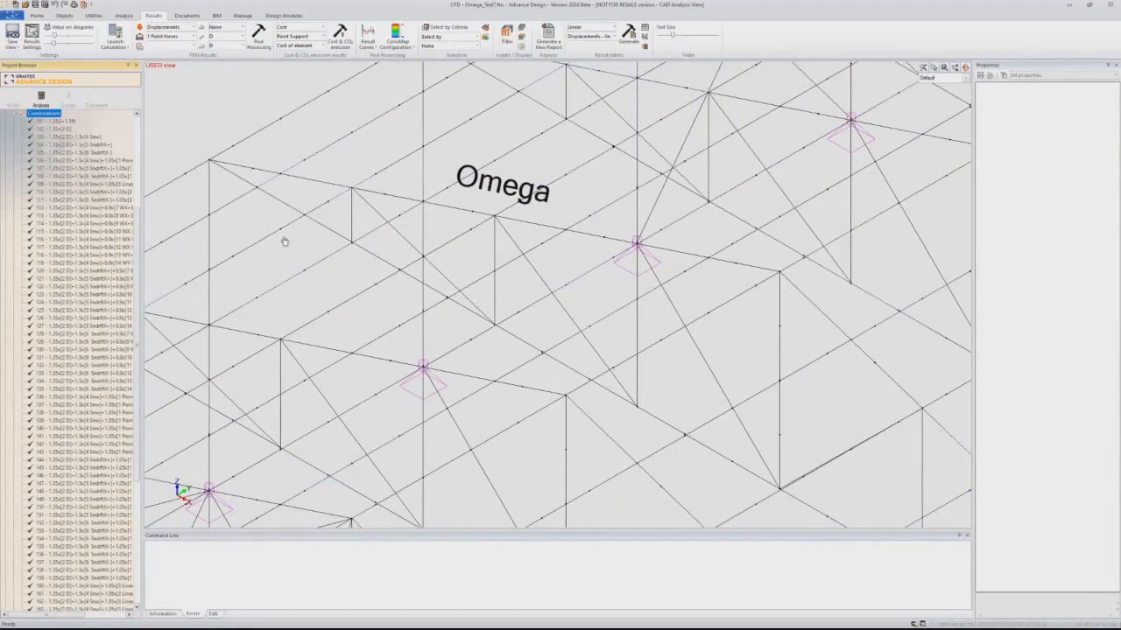
click(447, 208)
click(445, 208)
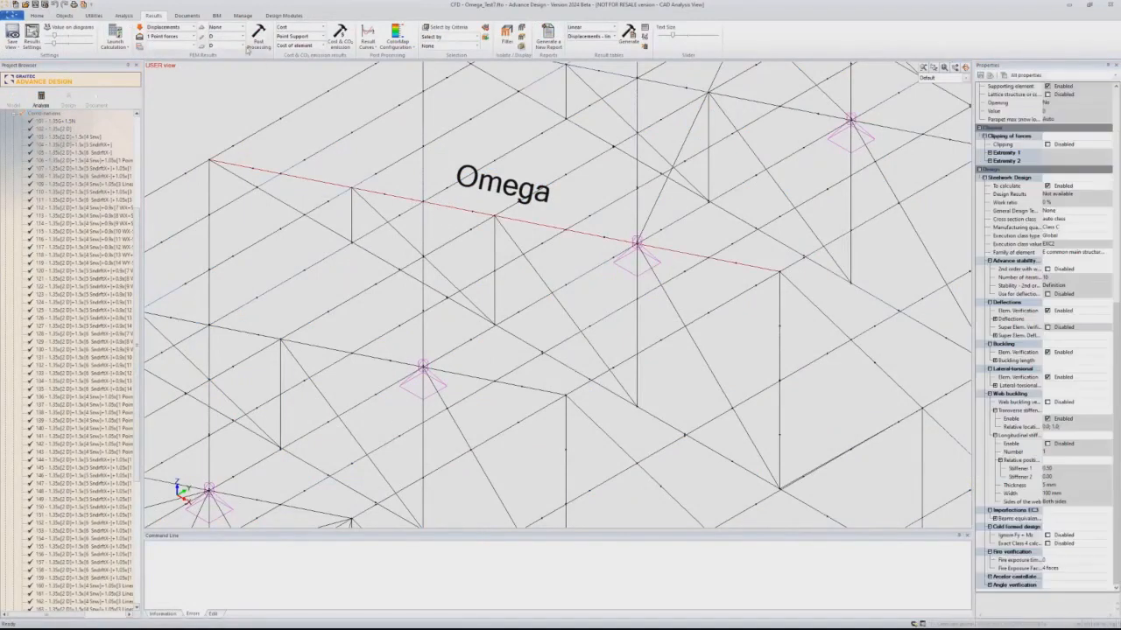
click(123, 15)
click(493, 39)
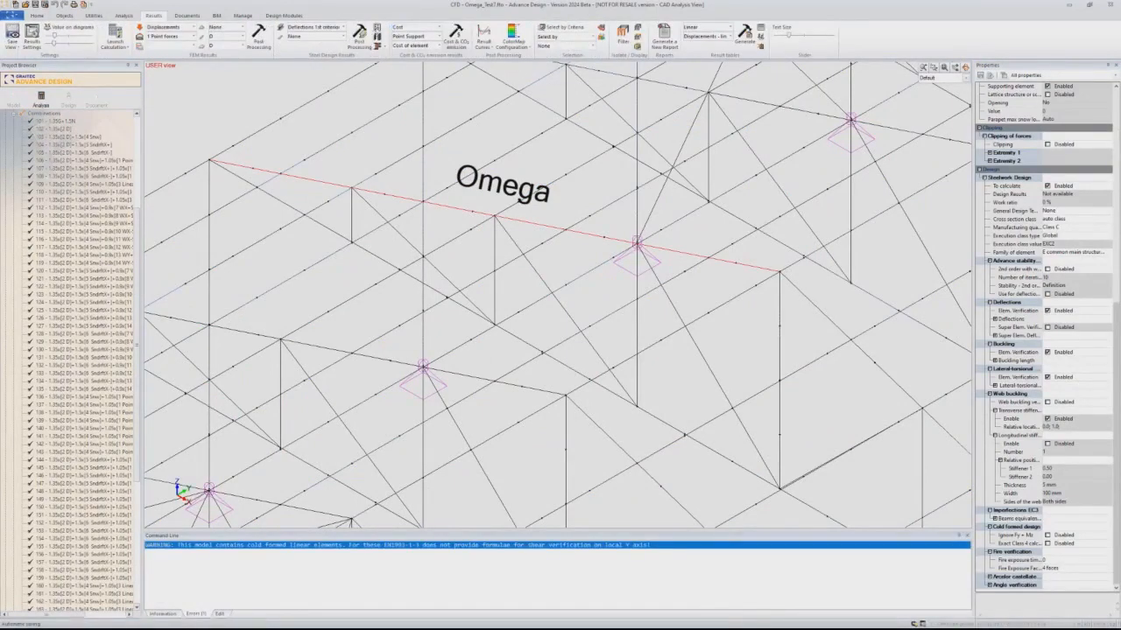
- Open the Omega chord's shape sheet and produce its detailed report to examine the buckling verification
click(378, 30)
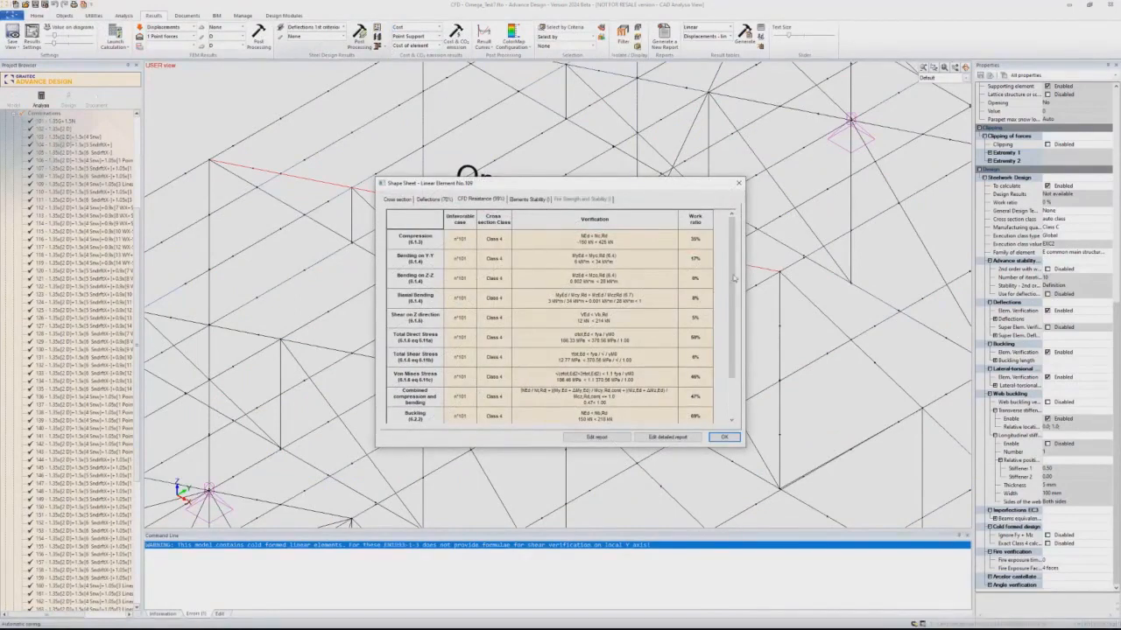
scroll(732, 279, down, 1)
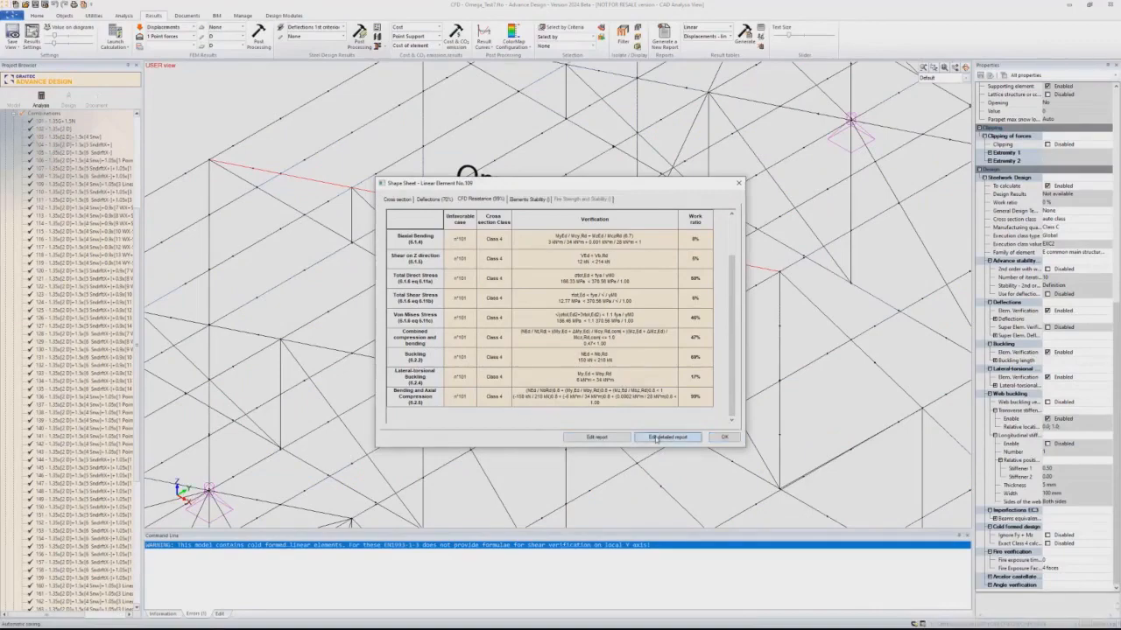
click(667, 437)
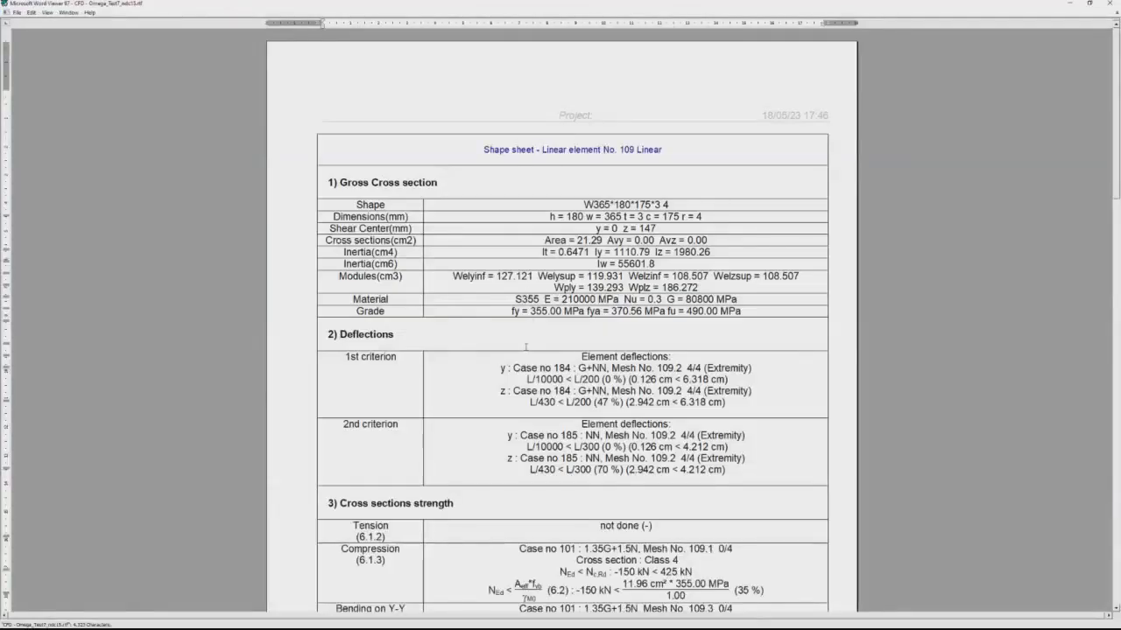
scroll(525, 346, down, 6)
scroll(520, 348, down, 15)
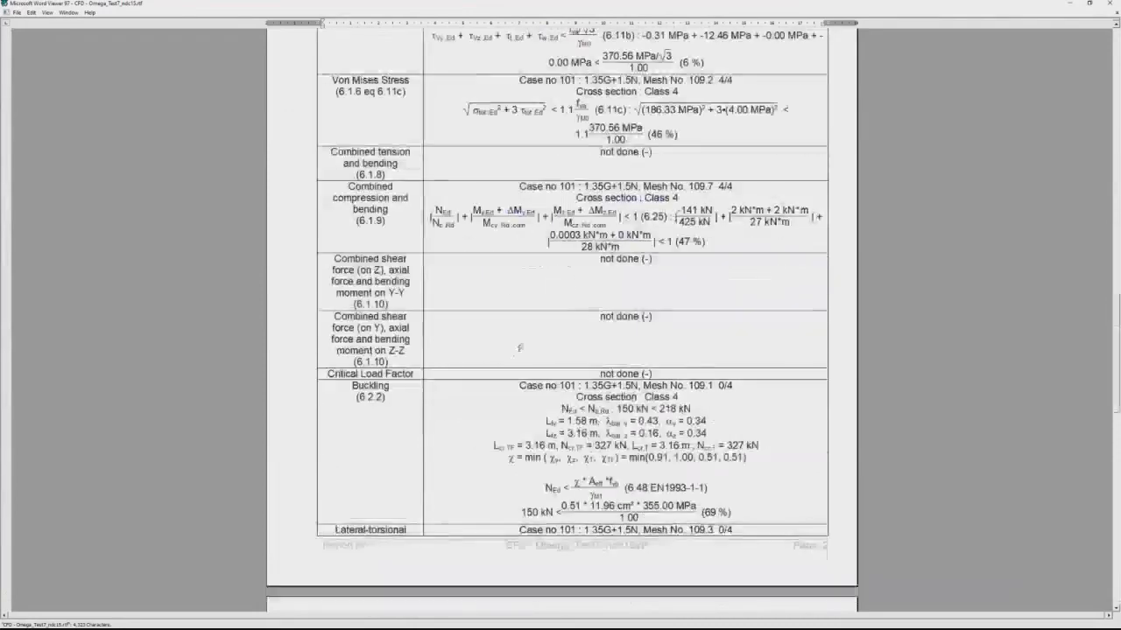
scroll(504, 343, down, 1)
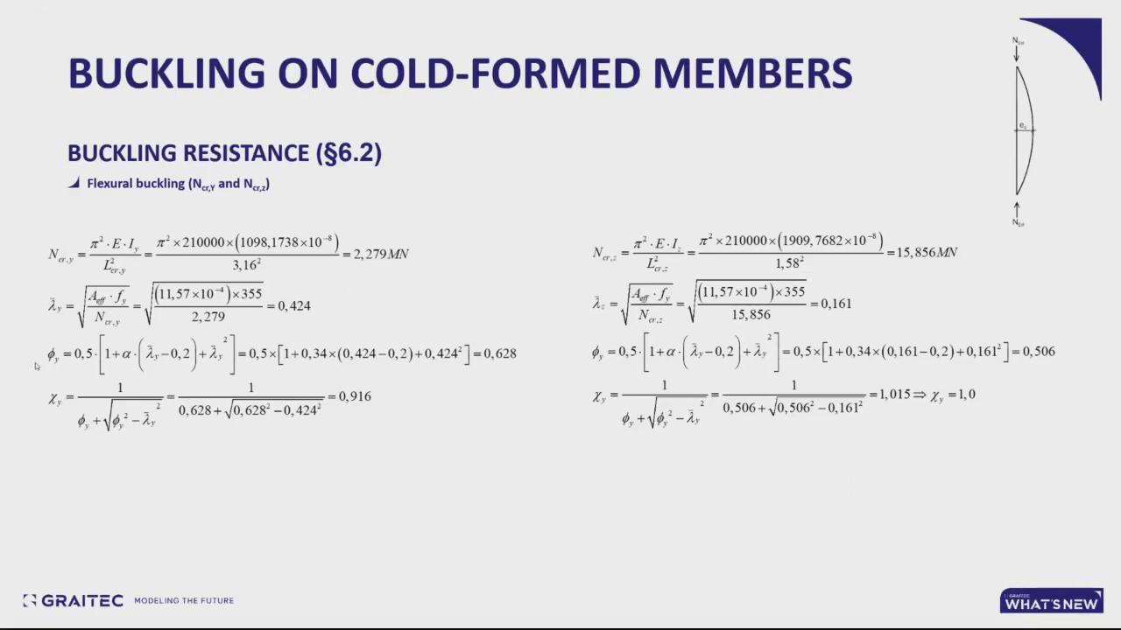
click(125, 364)
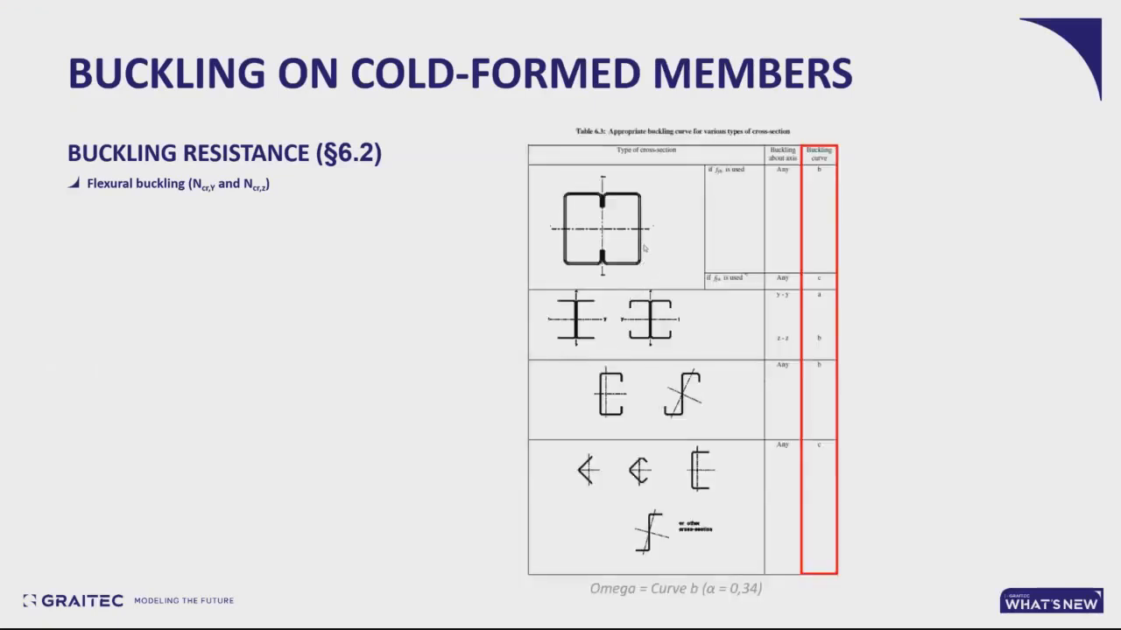